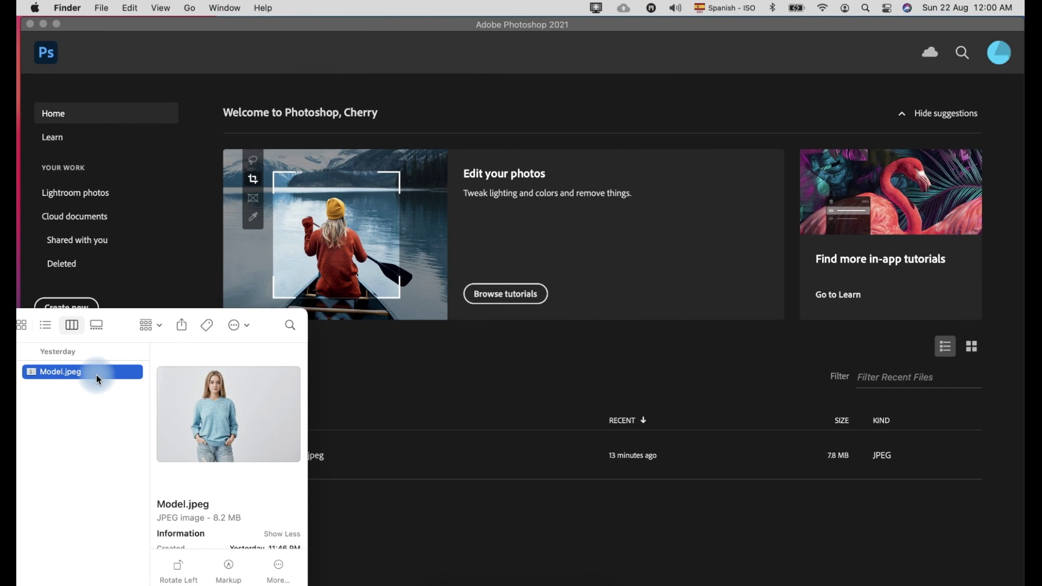
Step: Open Model.jpeg through Camera Raw, launch Neural Filters and turn on Smart Portrait
left_click_drag(96, 374, 511, 445)
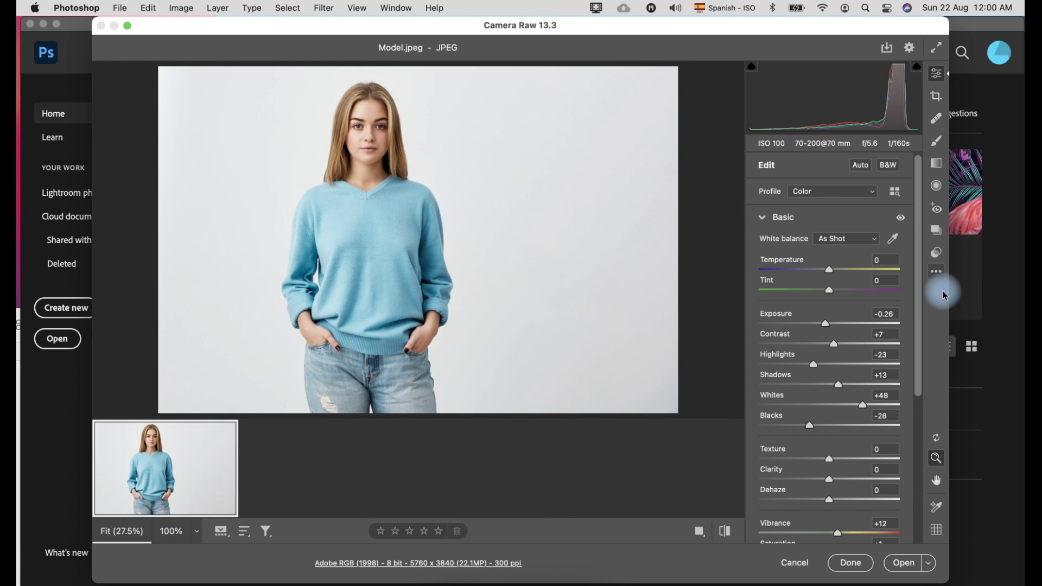
left_click(904, 563)
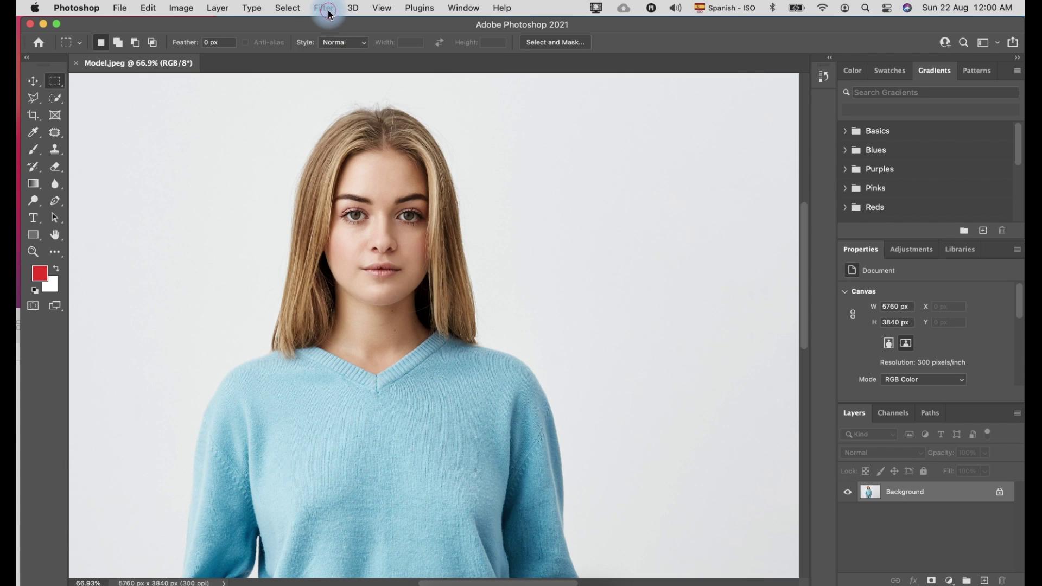
left_click(326, 8)
left_click(396, 63)
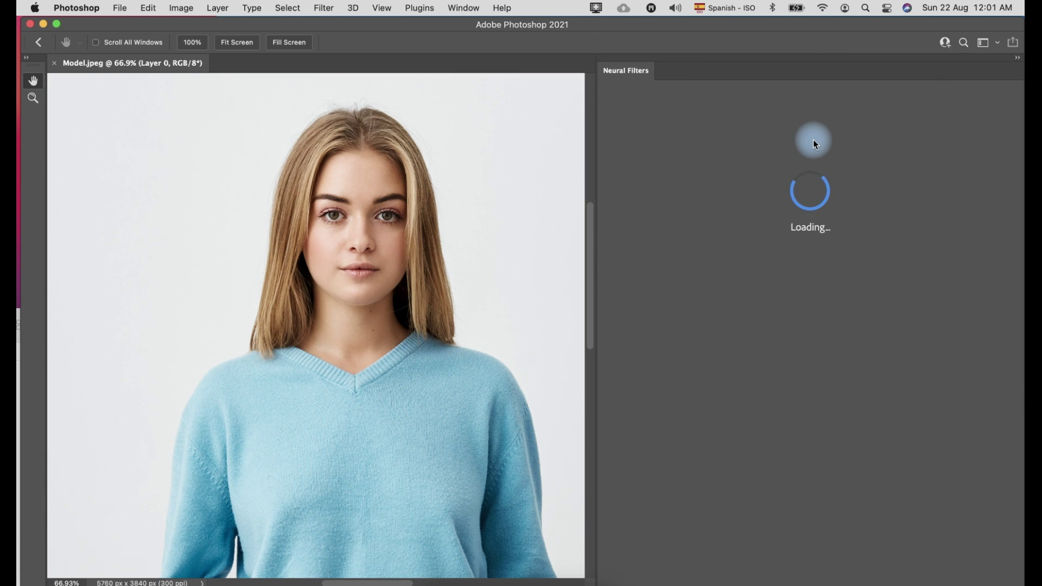
left_click(751, 283)
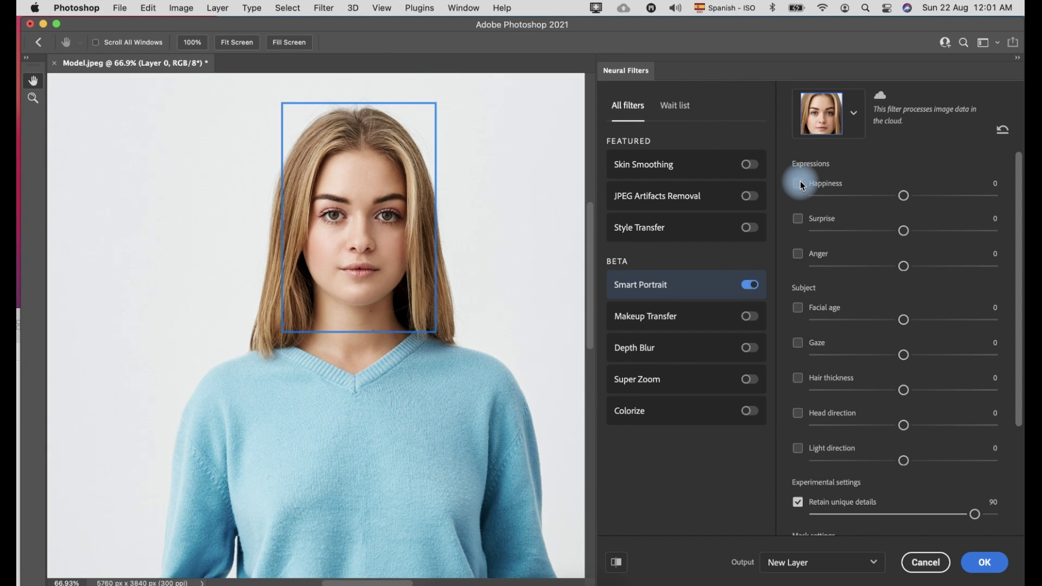
Step: Try Happiness at -26, +26 and +18, settle on +15, then switch it off
left_click(798, 184)
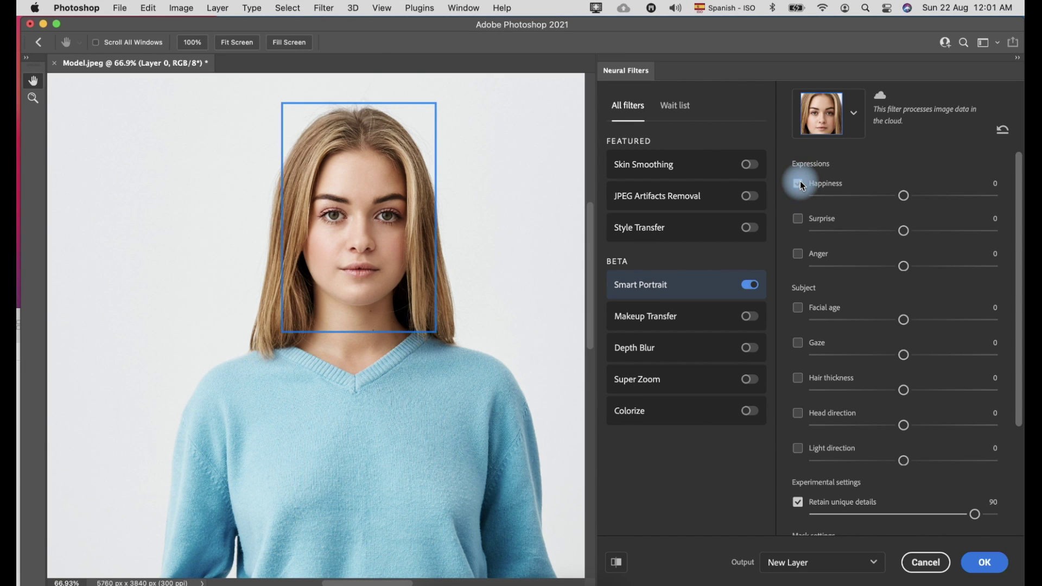
left_click(855, 195)
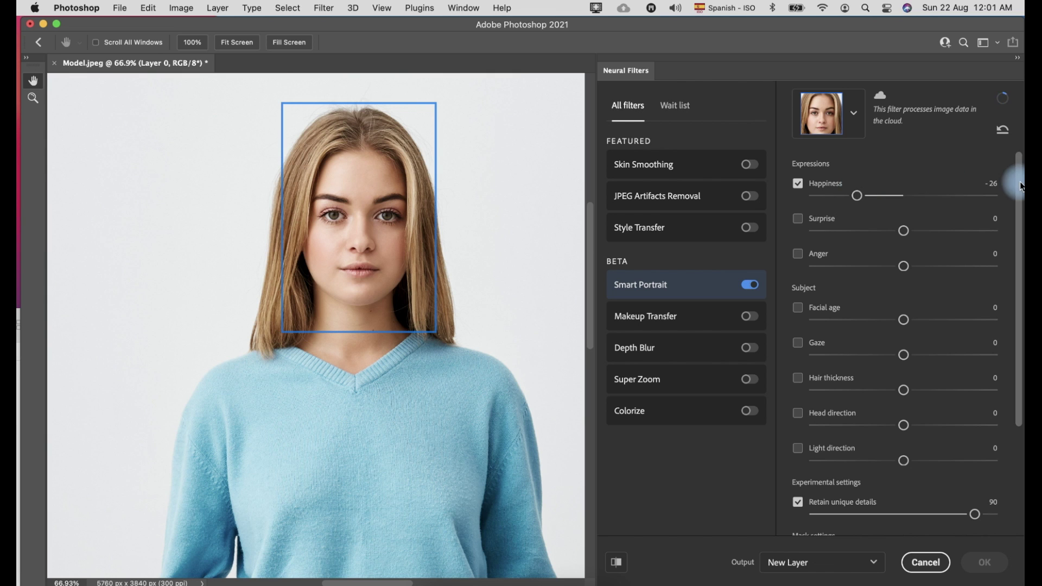
scroll(855, 199, "down", 5)
scroll(976, 262, "up", 5)
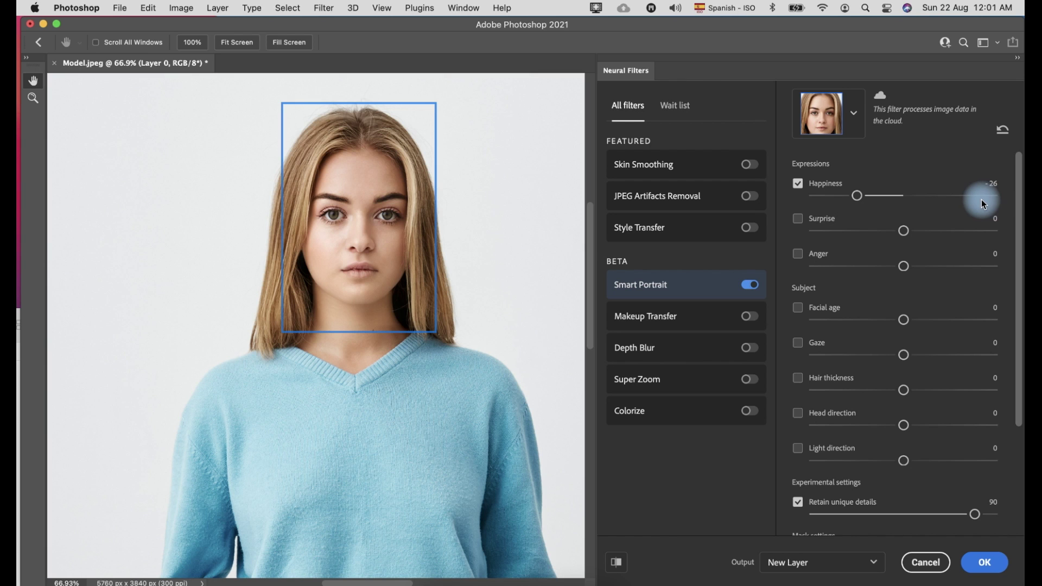
left_click(952, 195)
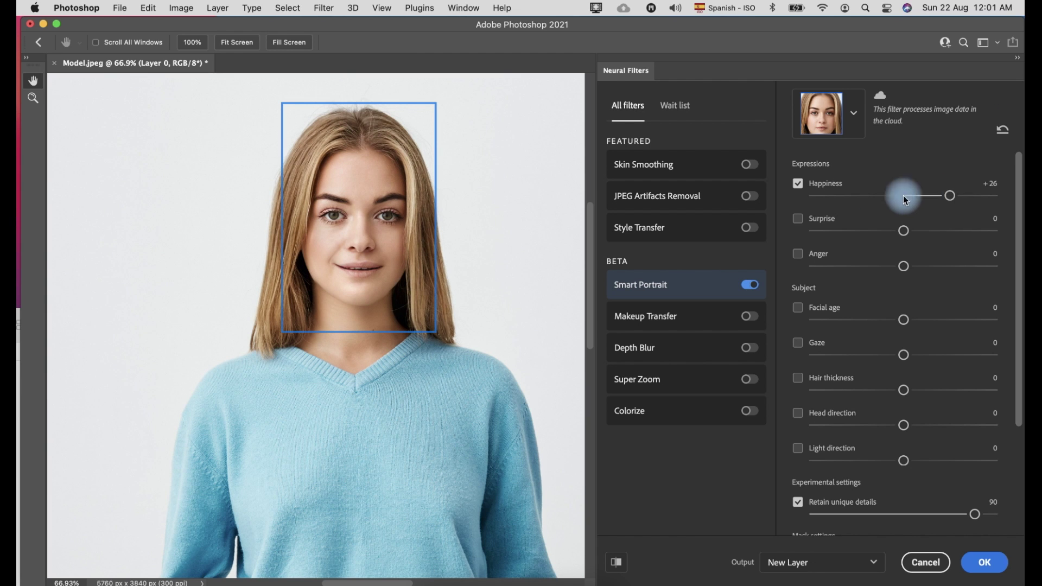
left_click(938, 195)
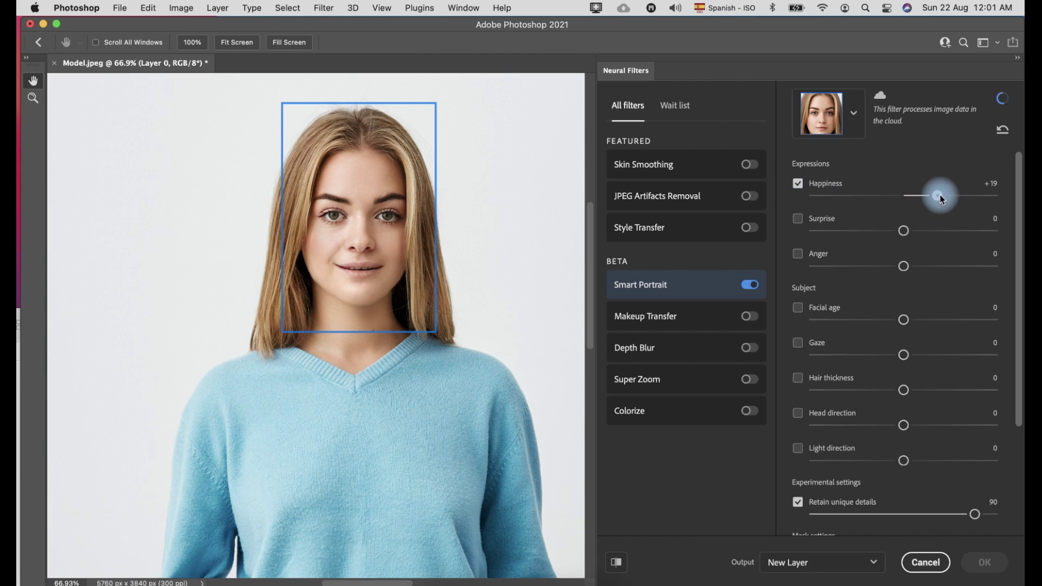
left_click_drag(937, 195, 931, 194)
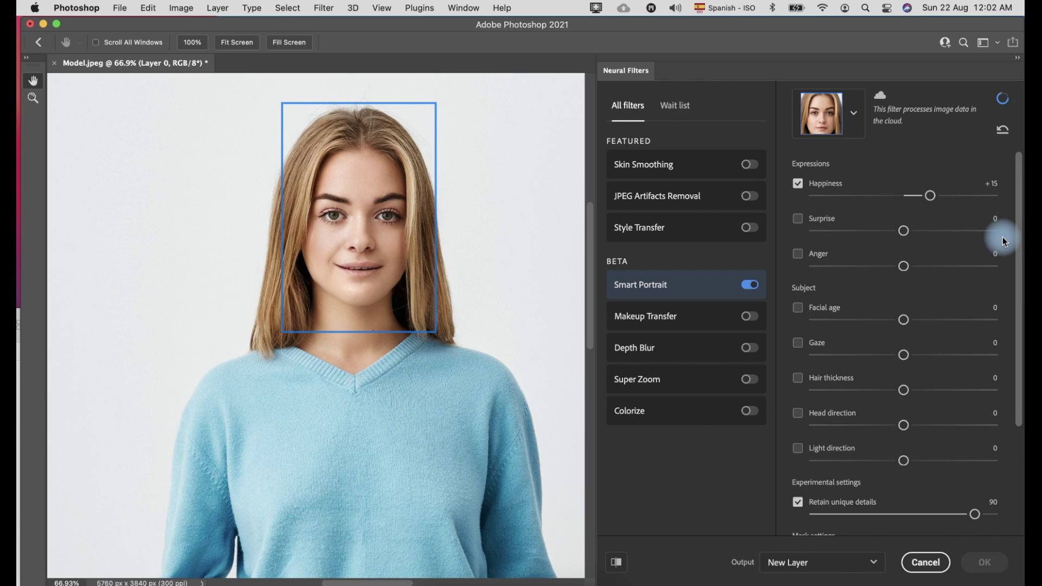
left_click(796, 185)
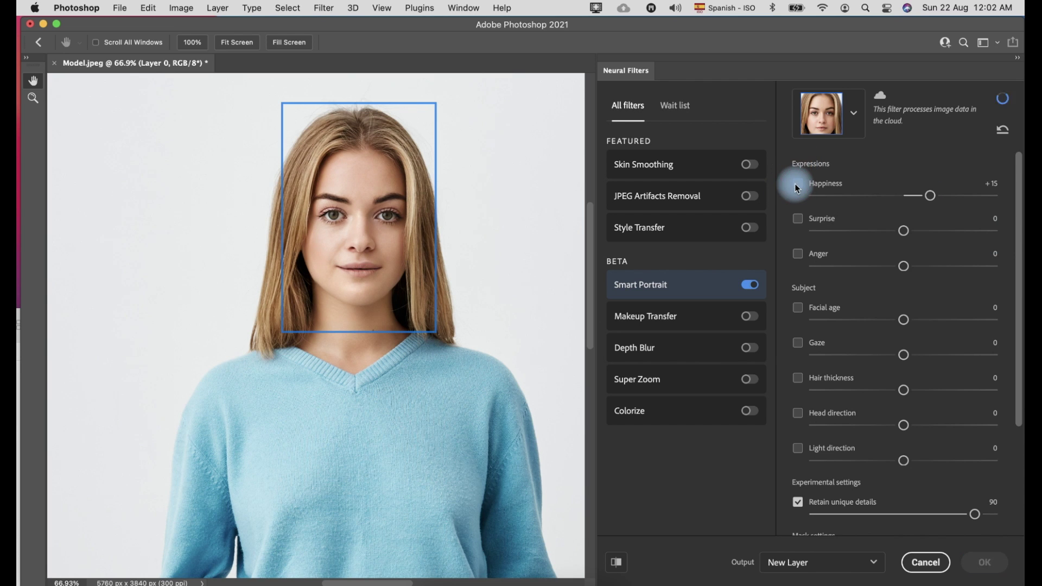
Step: Try Surprise at +15, then -18, and switch it off
left_click(798, 219)
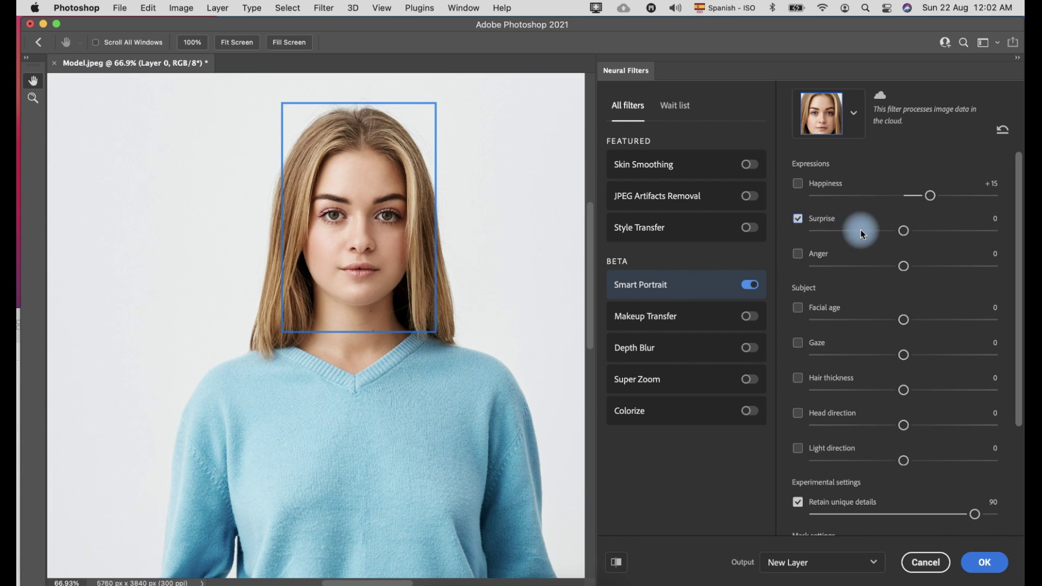
left_click(931, 231)
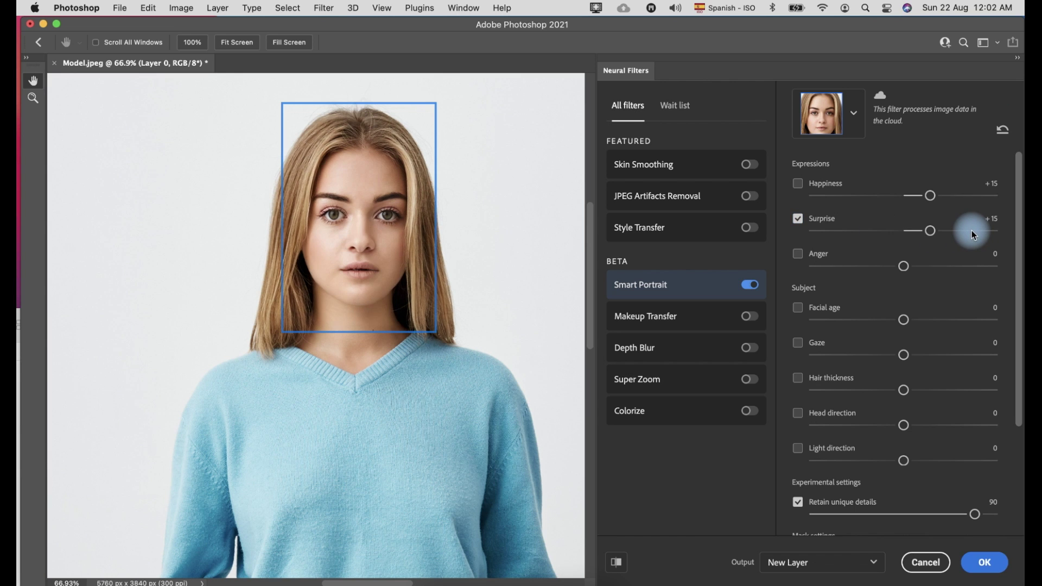
left_click_drag(920, 234, 871, 234)
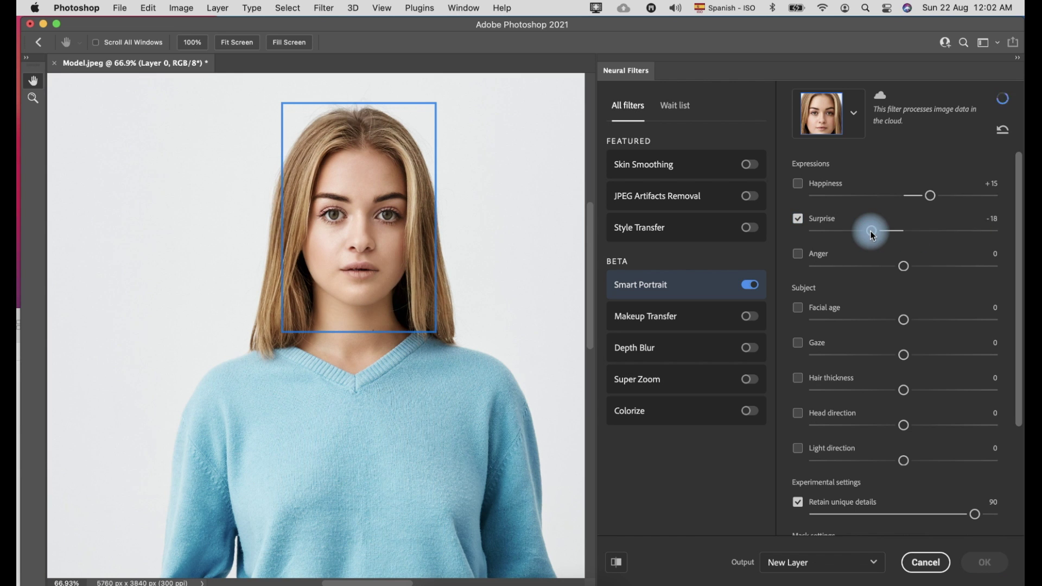
left_click(799, 220)
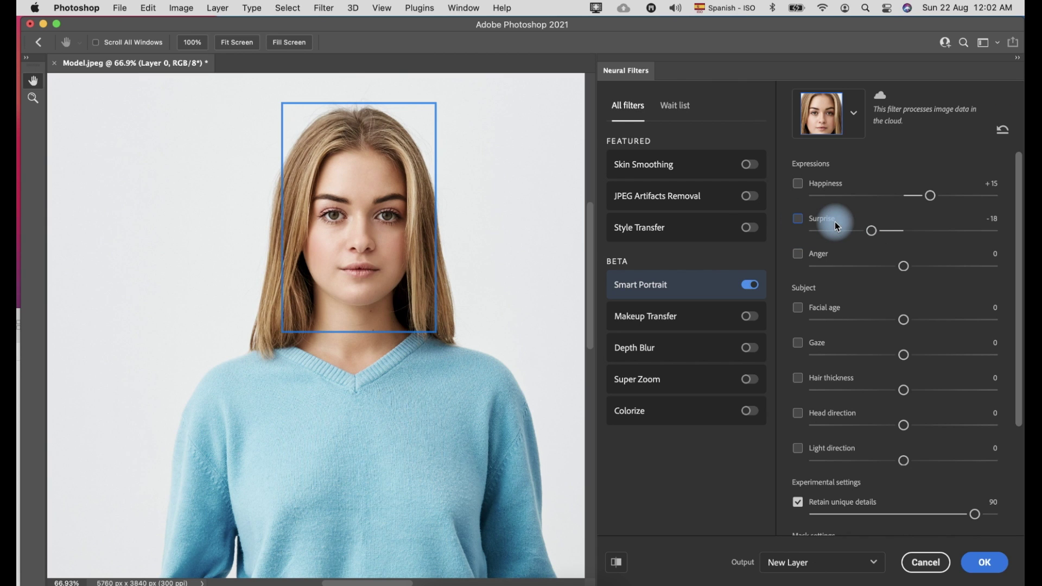
Step: Set Anger to -17, then +14, switch it off, and enable Facial age
left_click(803, 257)
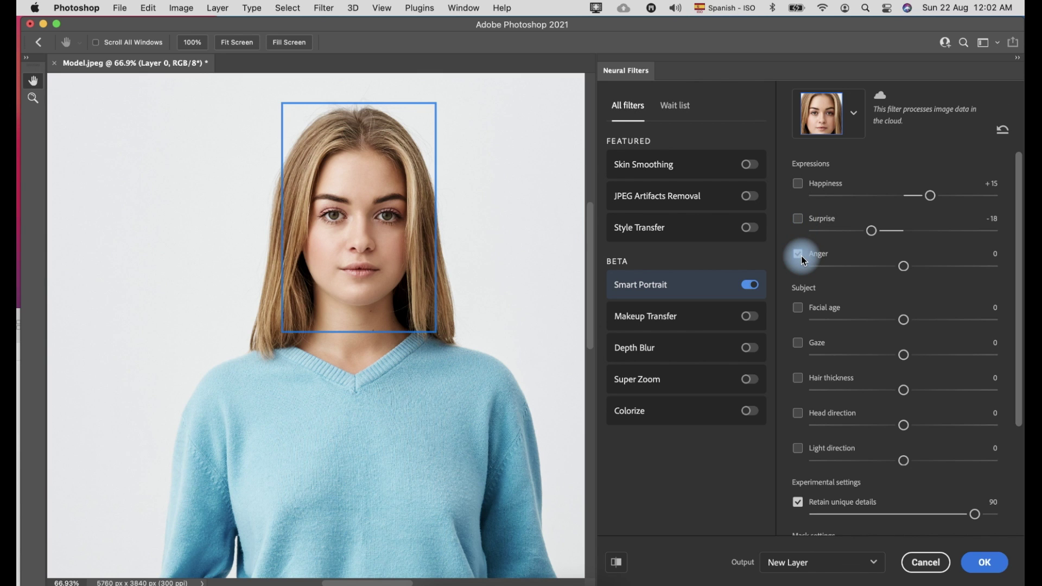
left_click(872, 266)
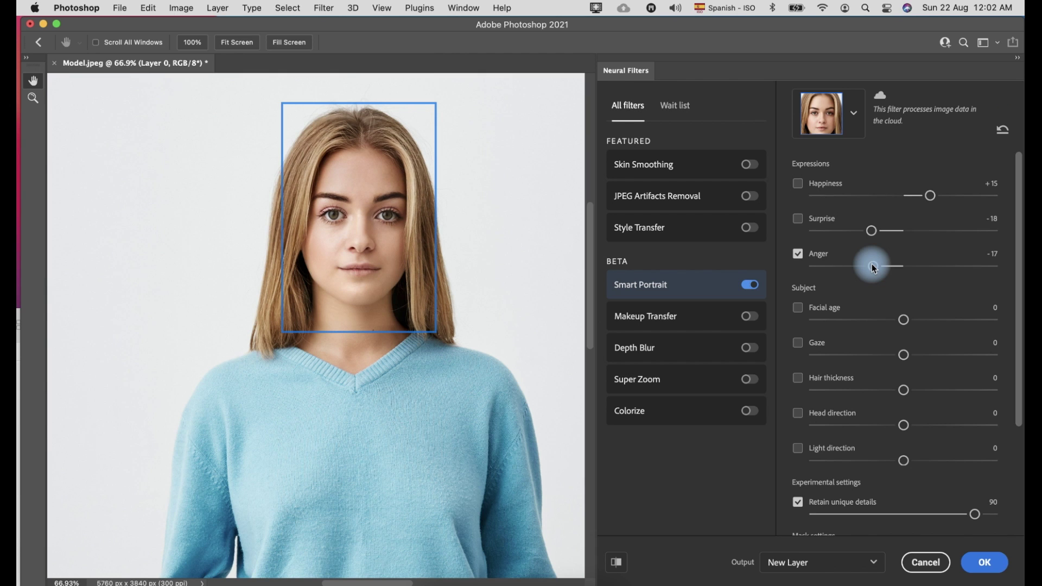
left_click(930, 266)
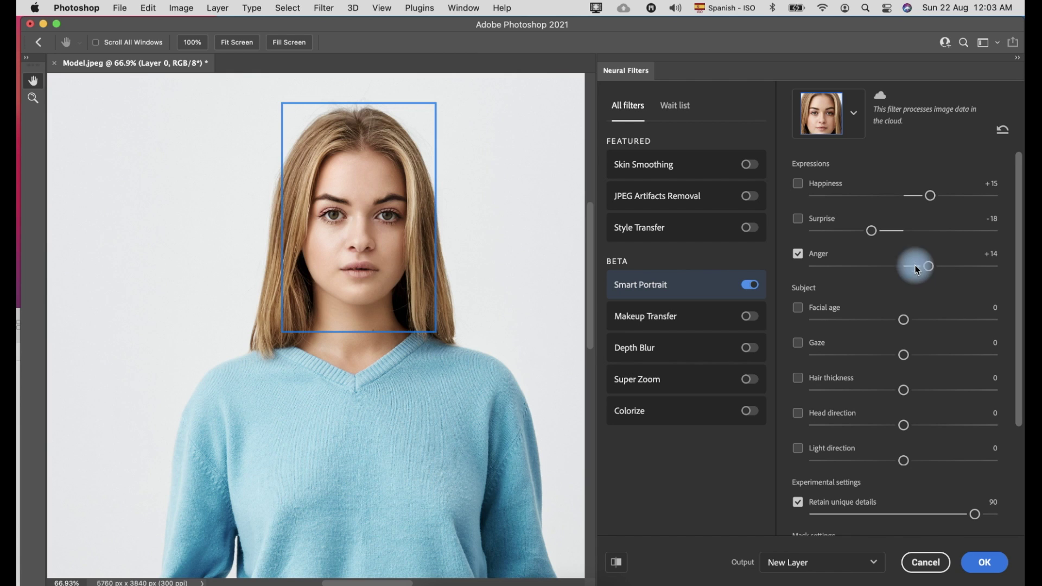
left_click(803, 254)
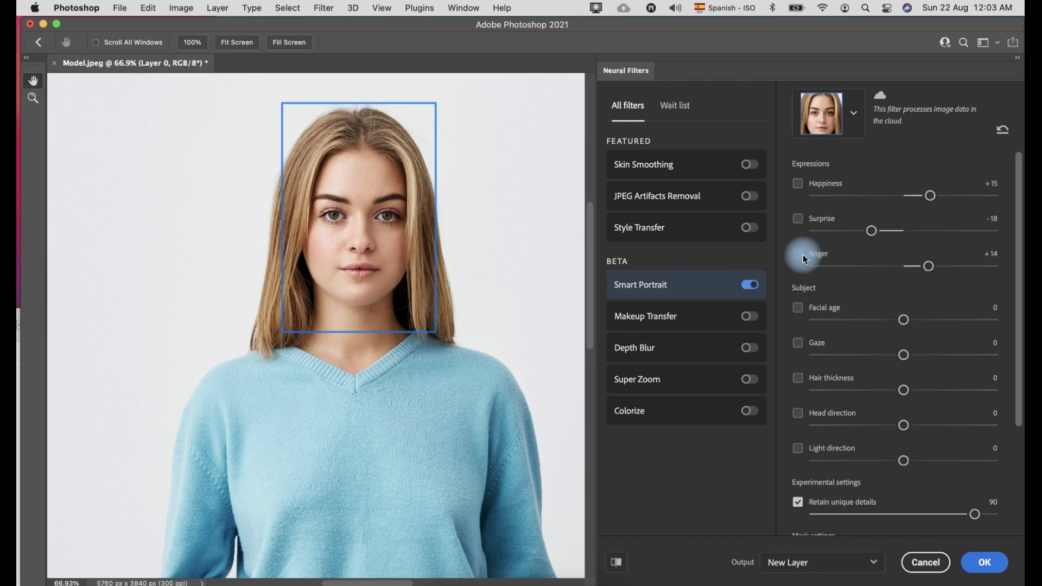
left_click(799, 307)
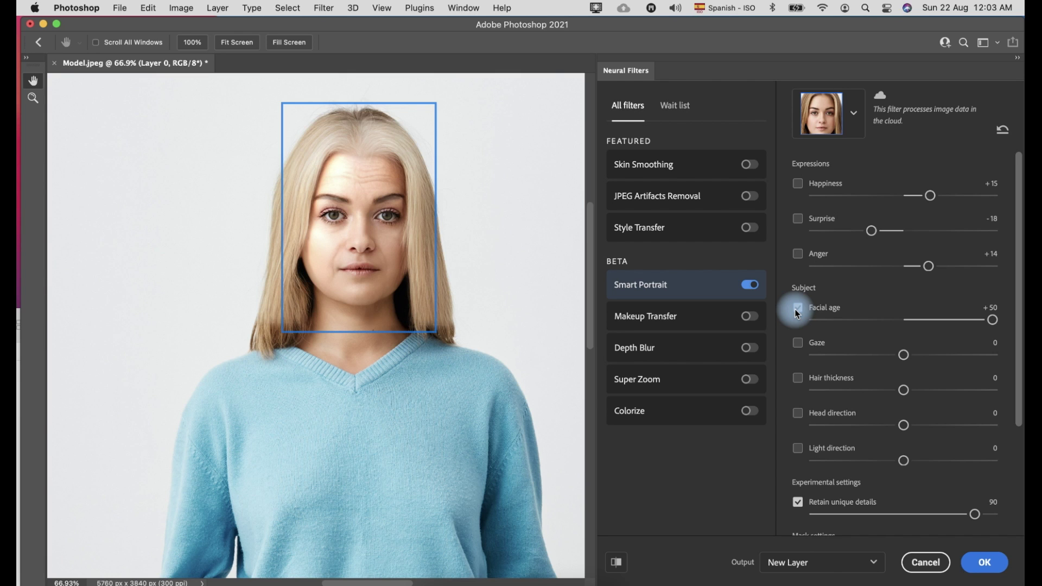
Step: Turn off Facial age, raise Gaze from -25 to +35, then uncheck Gaze
left_click(798, 309)
left_click(797, 343)
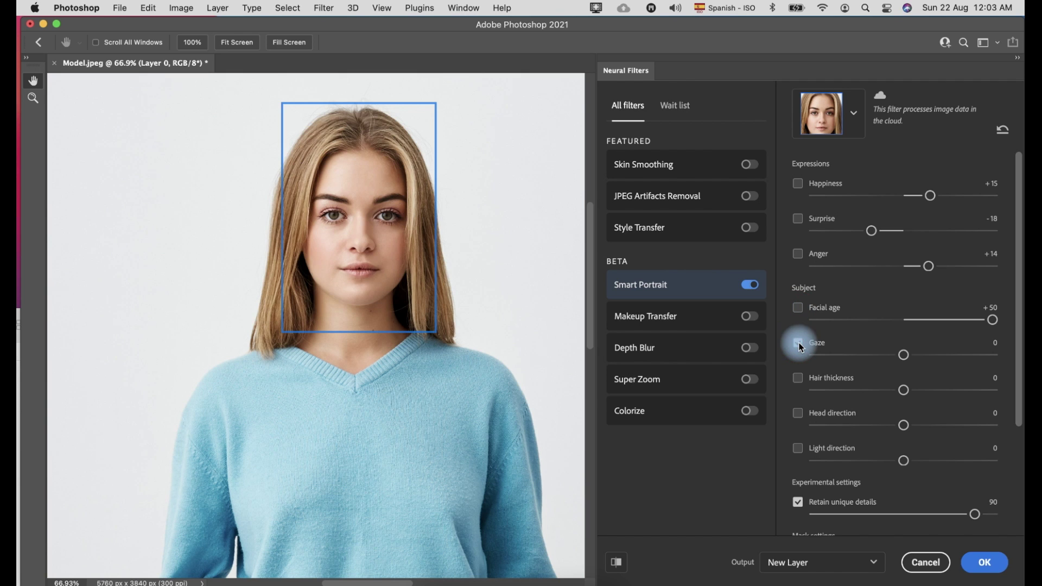
left_click(855, 354)
left_click_drag(858, 358, 970, 361)
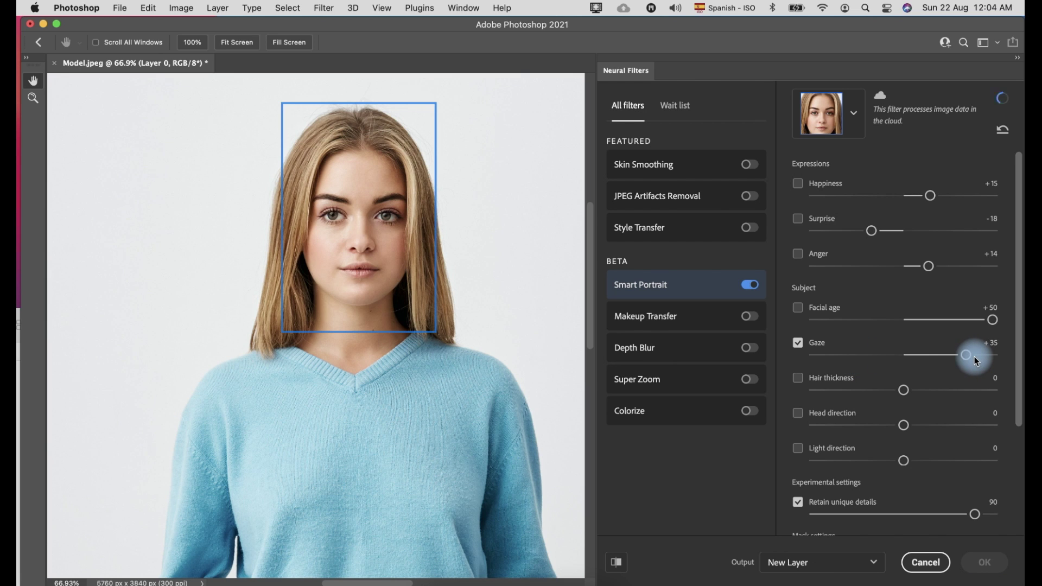
left_click(798, 343)
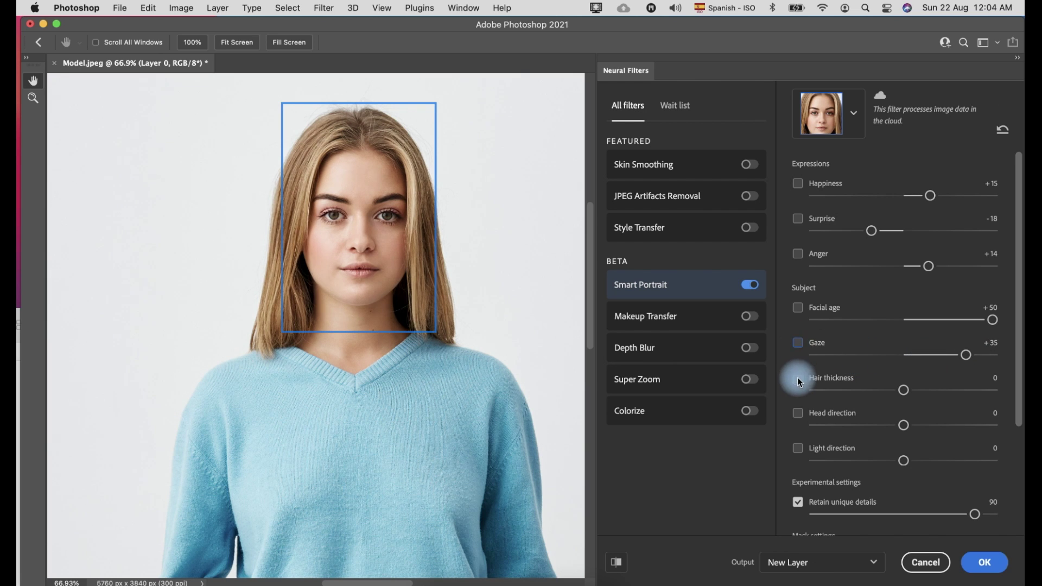
Step: Try Hair thickness at -50, then +50, and switch it off
left_click_drag(904, 391, 805, 392)
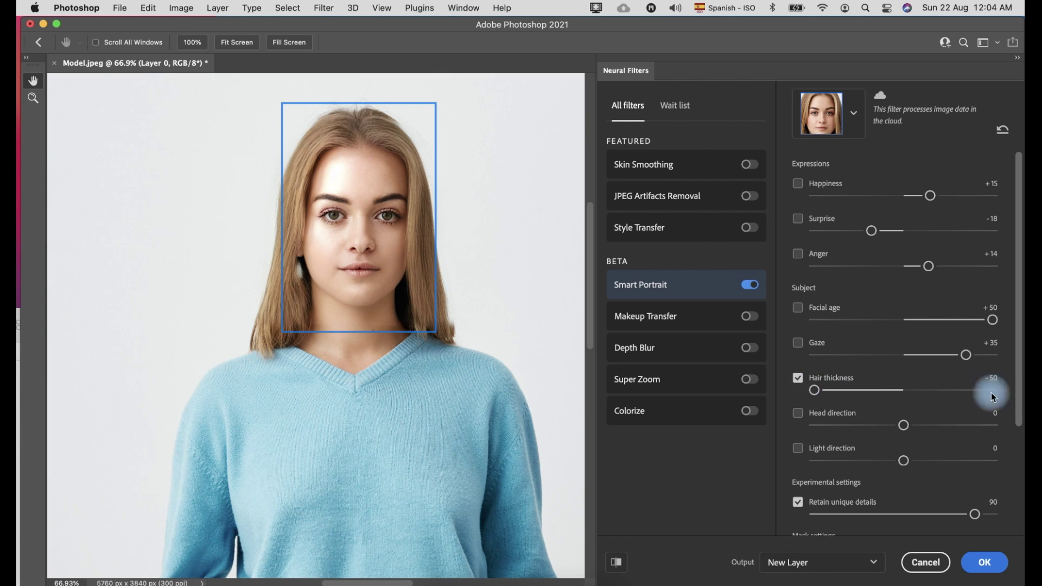
left_click_drag(814, 390, 1023, 398)
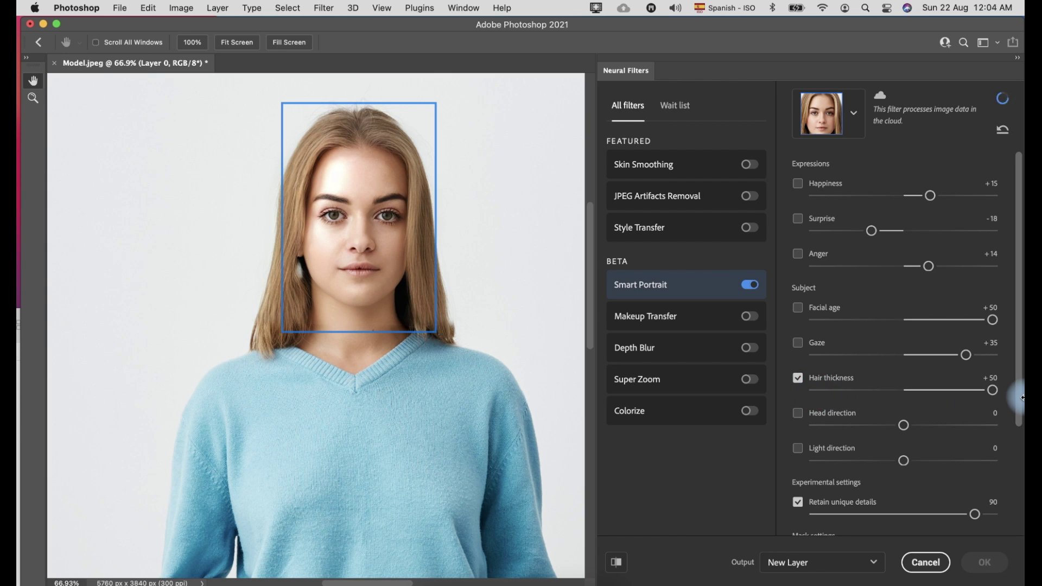
left_click(798, 379)
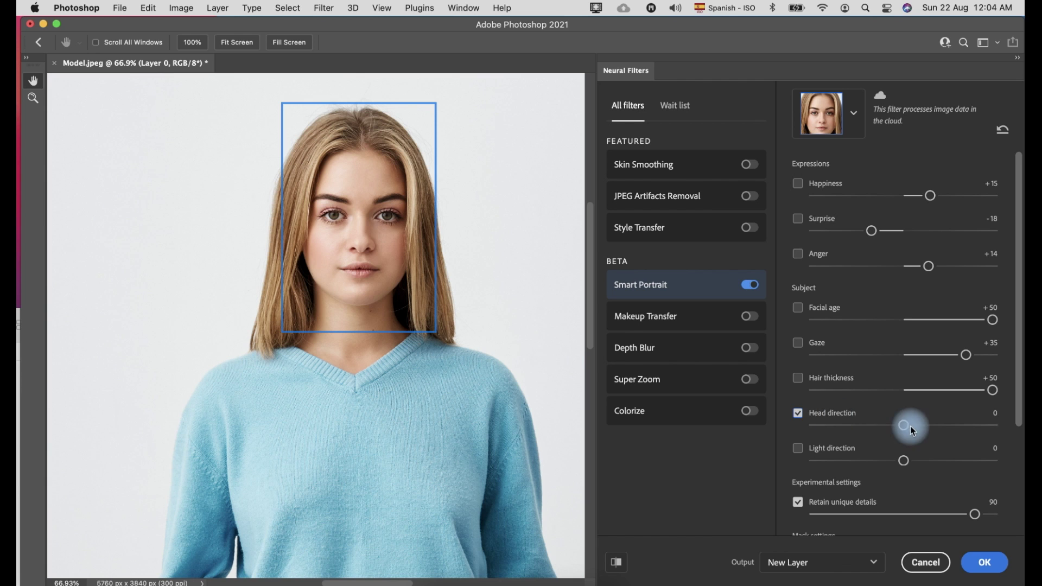
Step: Turn Head direction to -50, then -25, and finally +42
left_click_drag(910, 427, 798, 426)
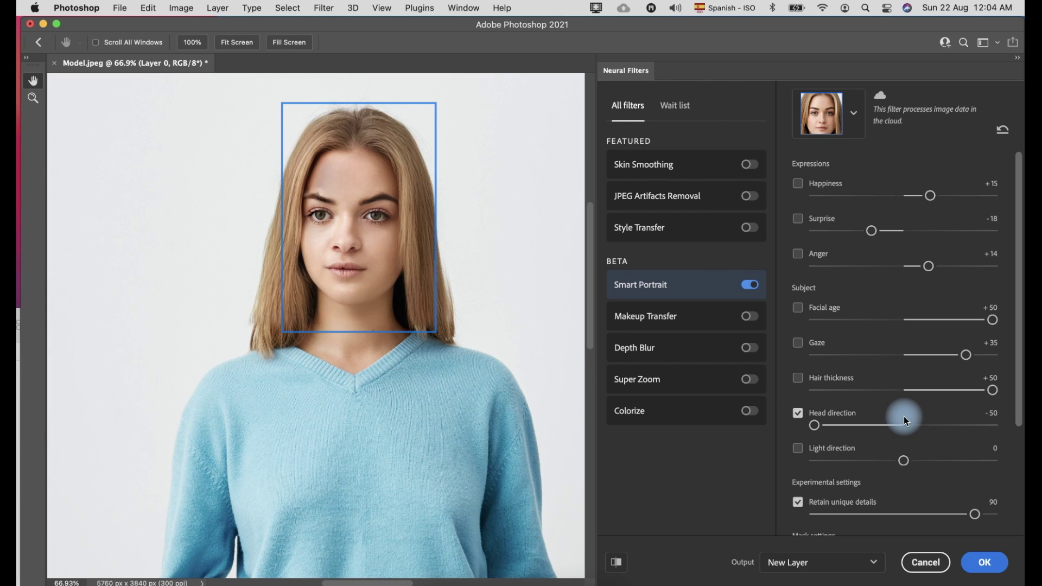
left_click(859, 425)
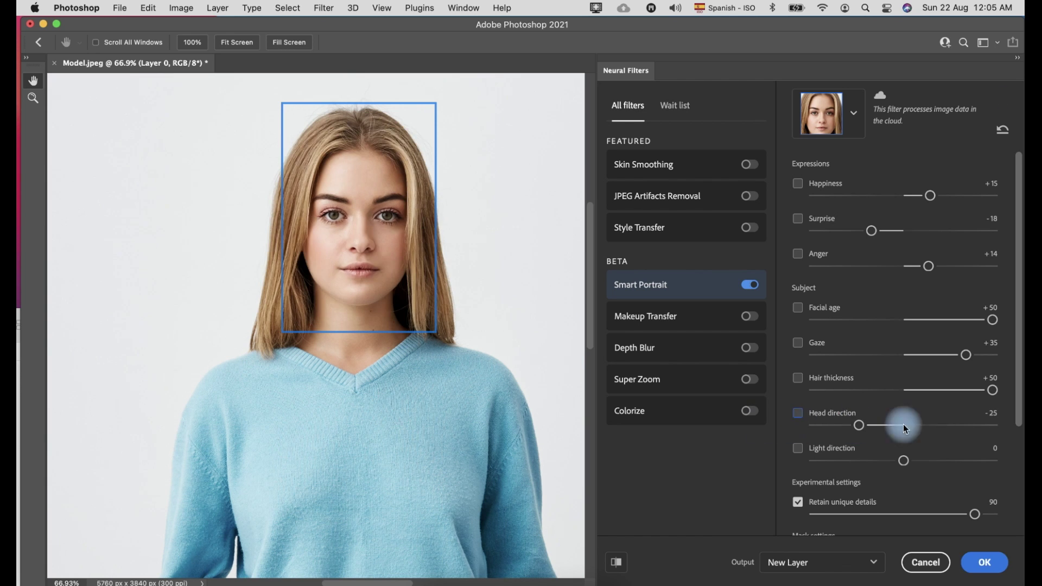
left_click_drag(946, 425, 978, 425)
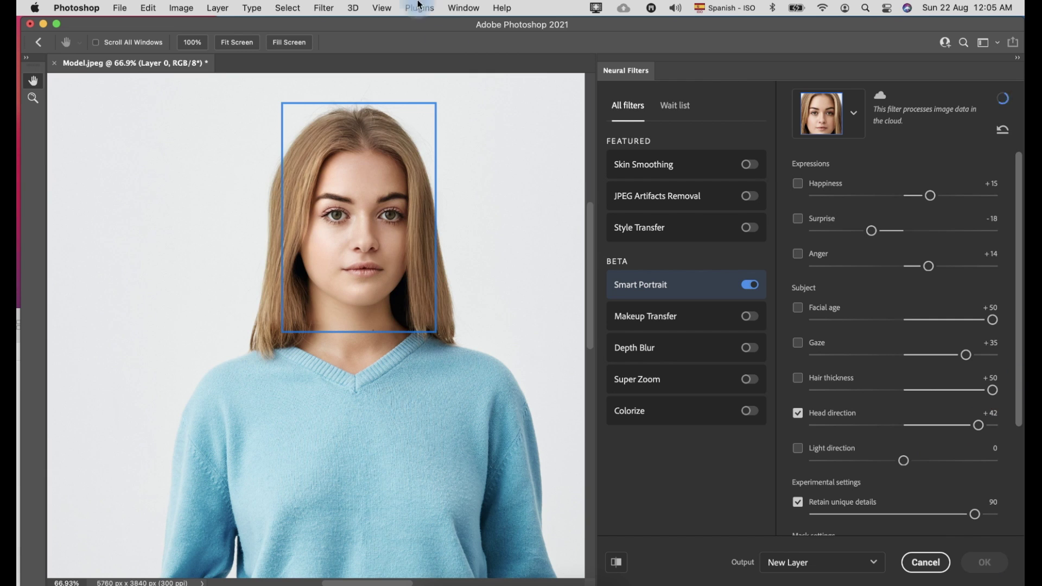
Step: Move Light direction from -29 through +28 to +44, switch it off, and toggle Gaze
left_click(852, 461)
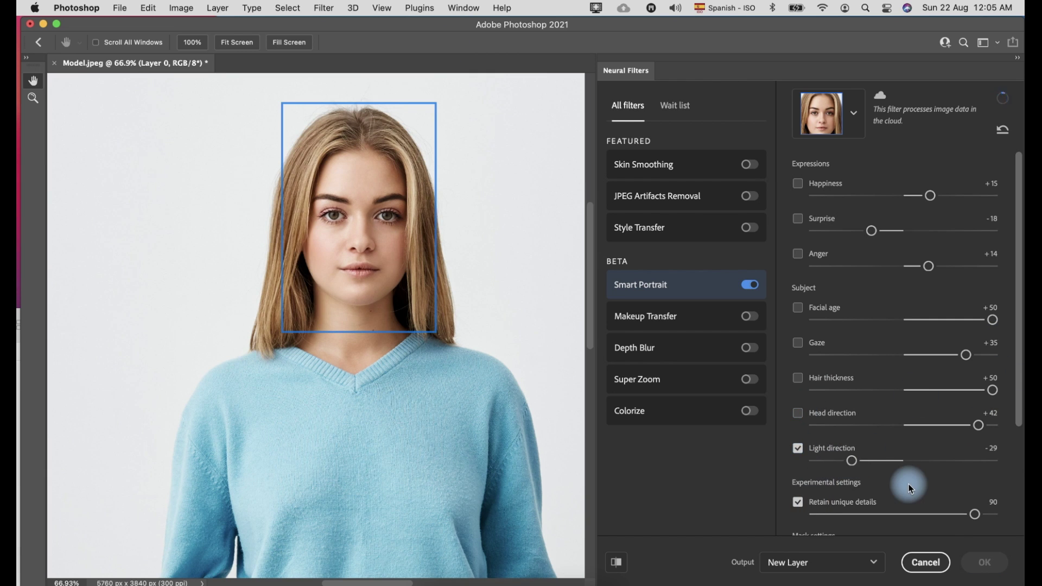
left_click_drag(852, 460, 954, 461)
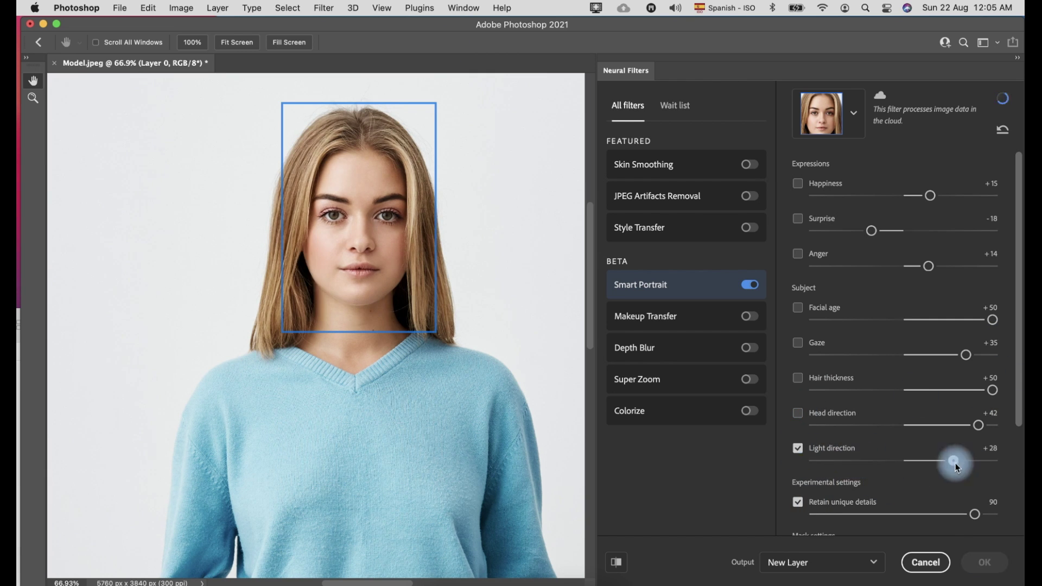
left_click(799, 449)
left_click(983, 461)
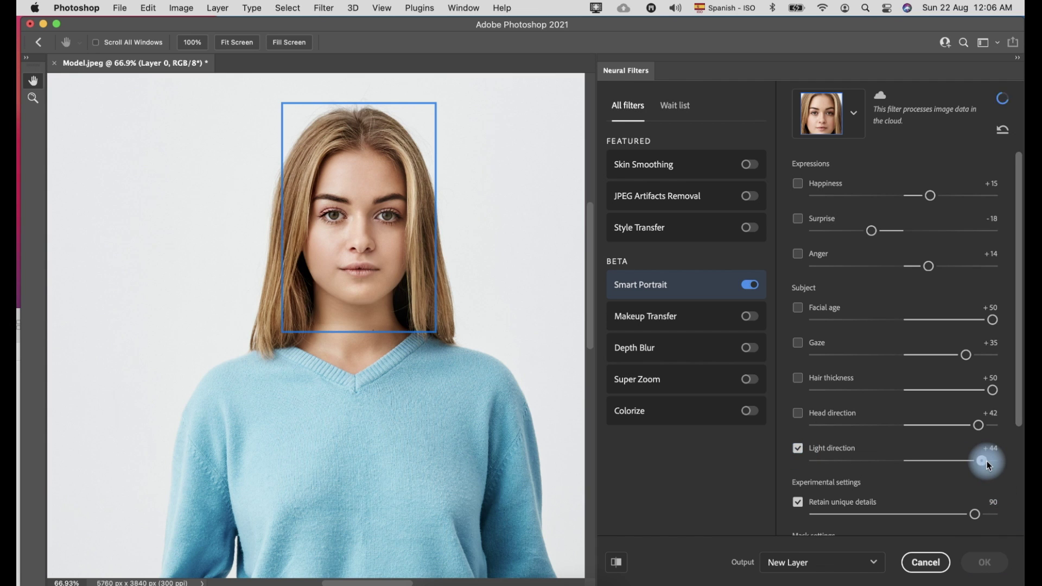
left_click(798, 448)
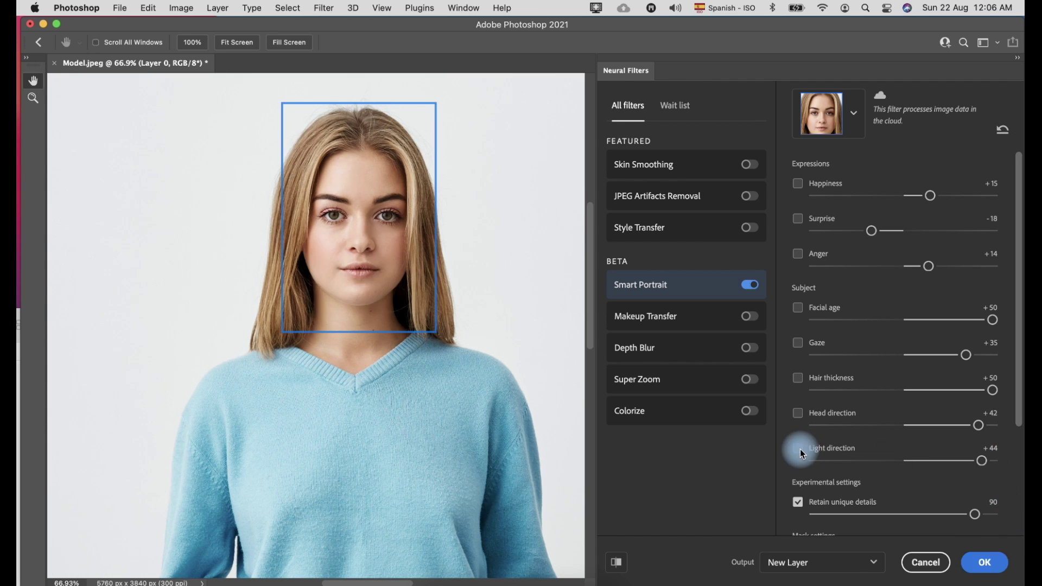
left_click(990, 570)
left_click(798, 343)
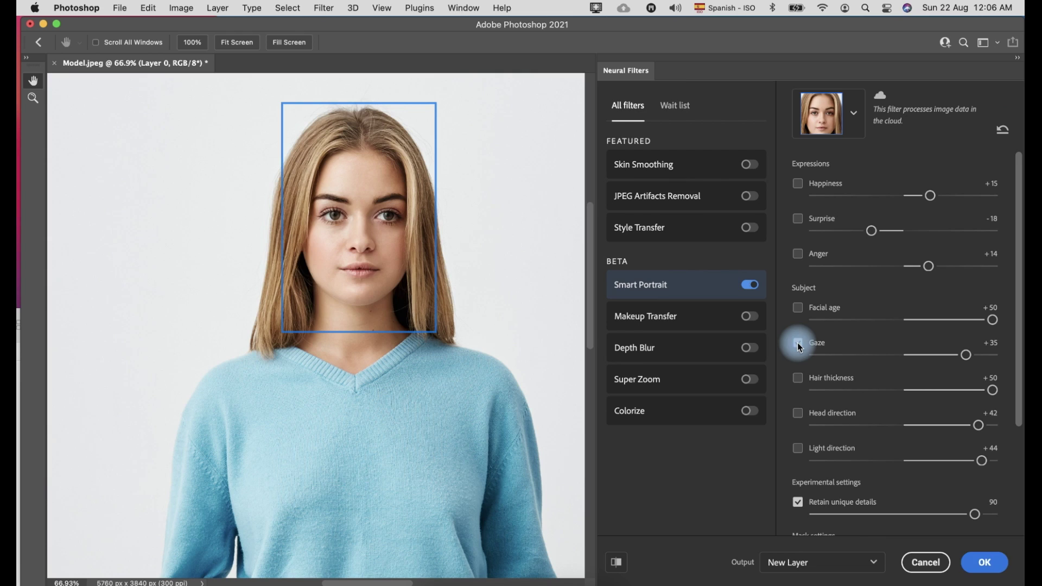